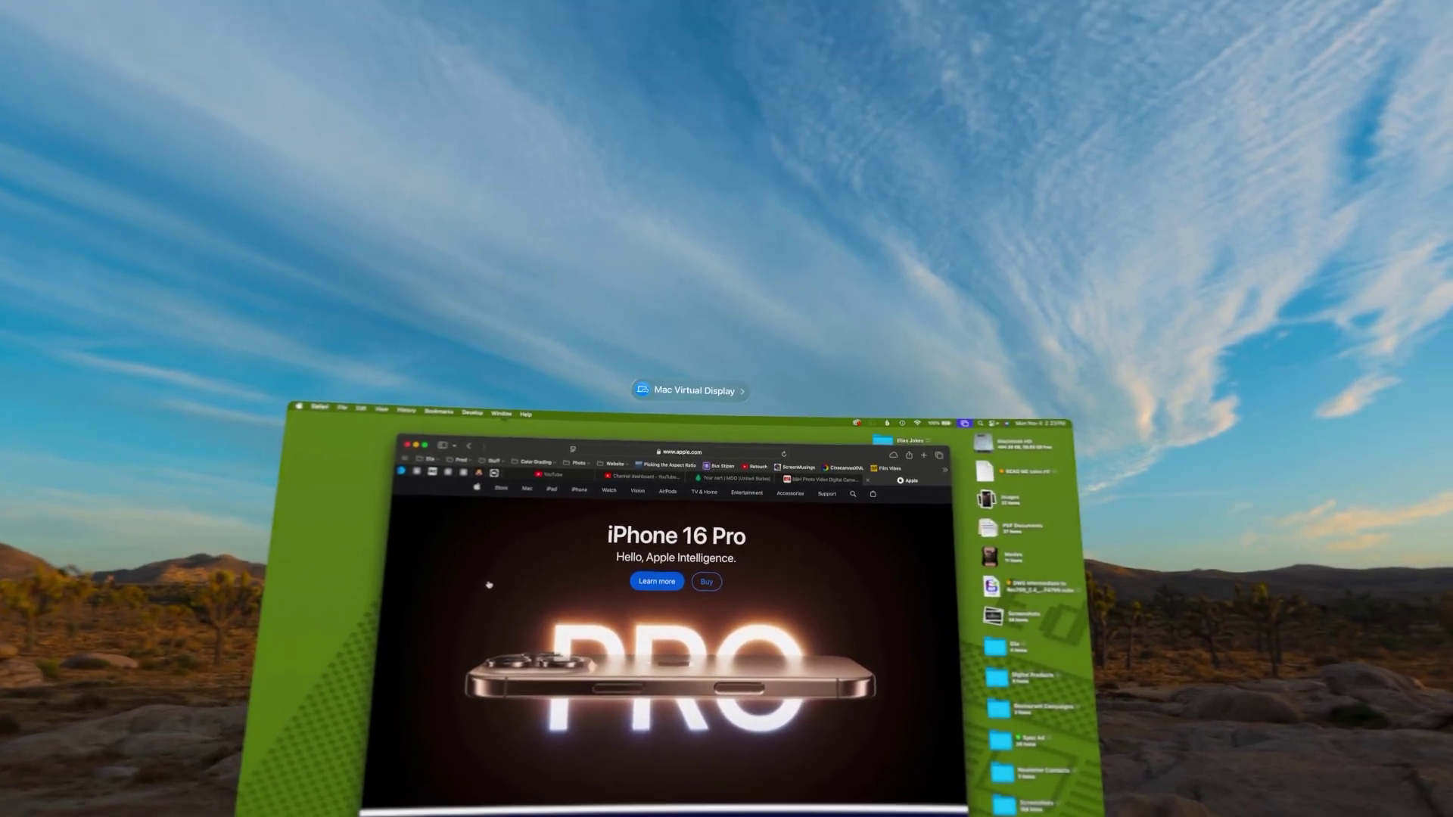
Set the Mac Virtual Display size to Wide from the display pill's dropdown.
{"action": "left_click", "coordinate": [689, 390]}
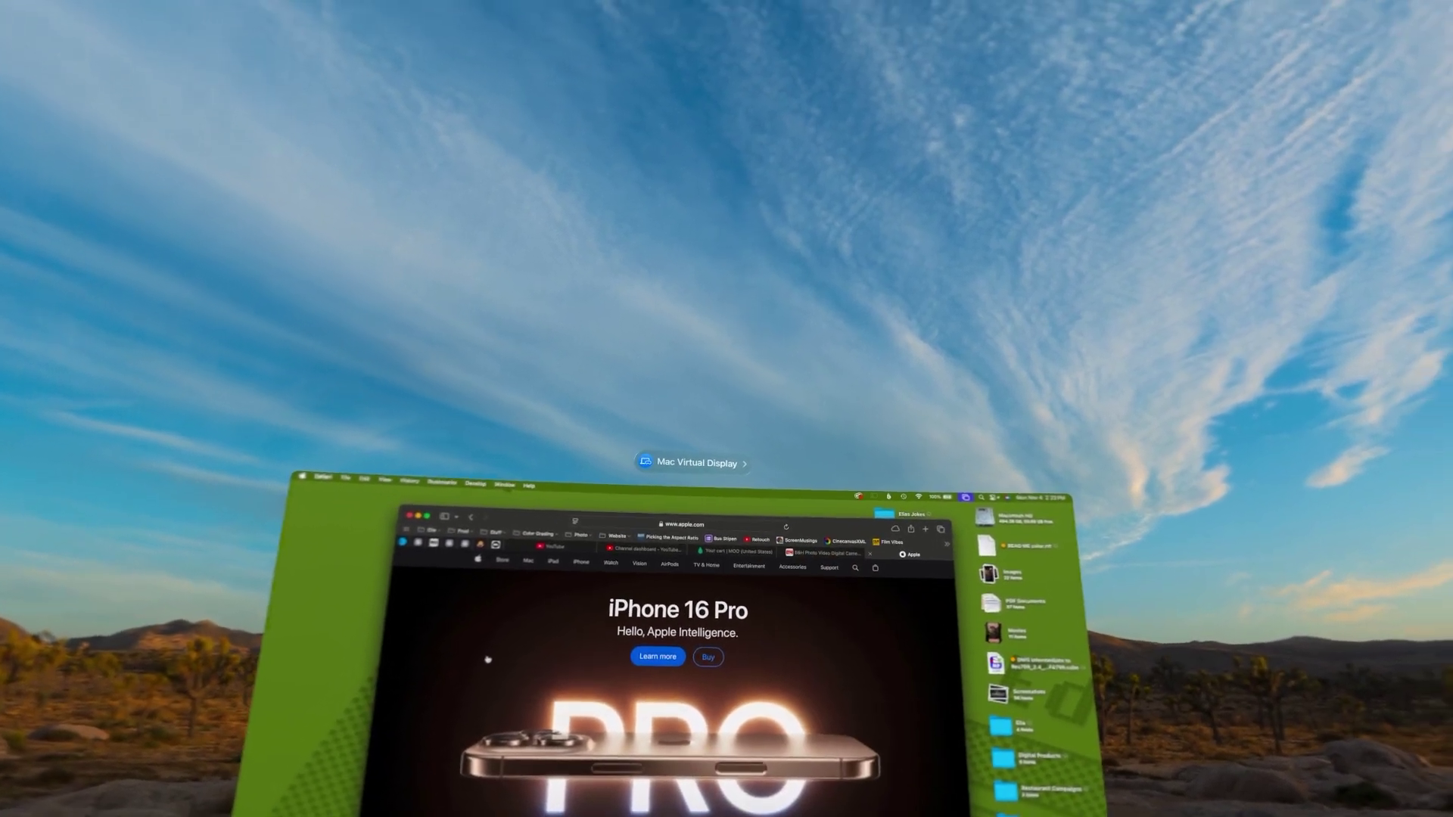
{"action": "left_click", "coordinate": [703, 427]}
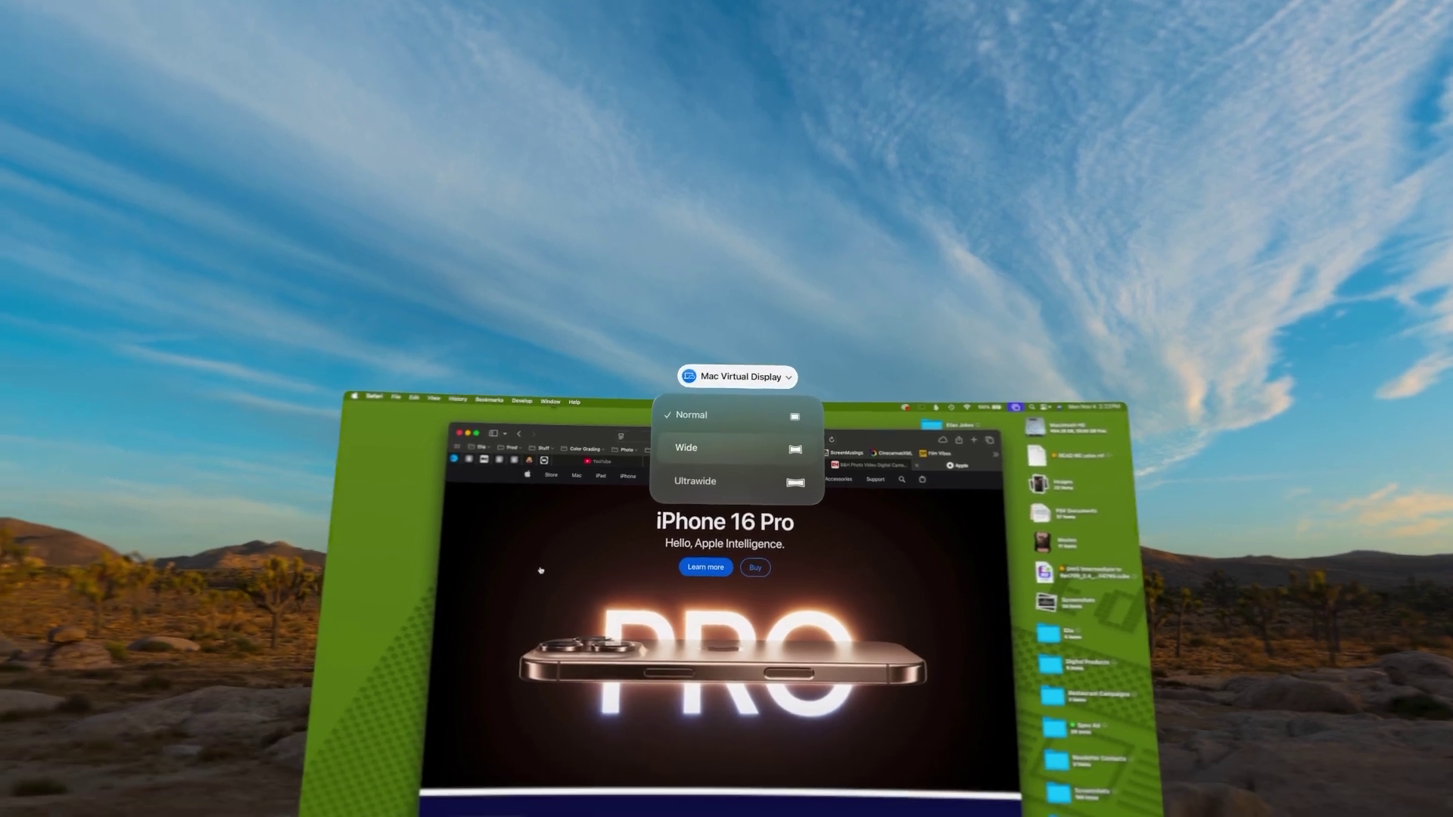
{"action": "left_click", "coordinate": [683, 453]}
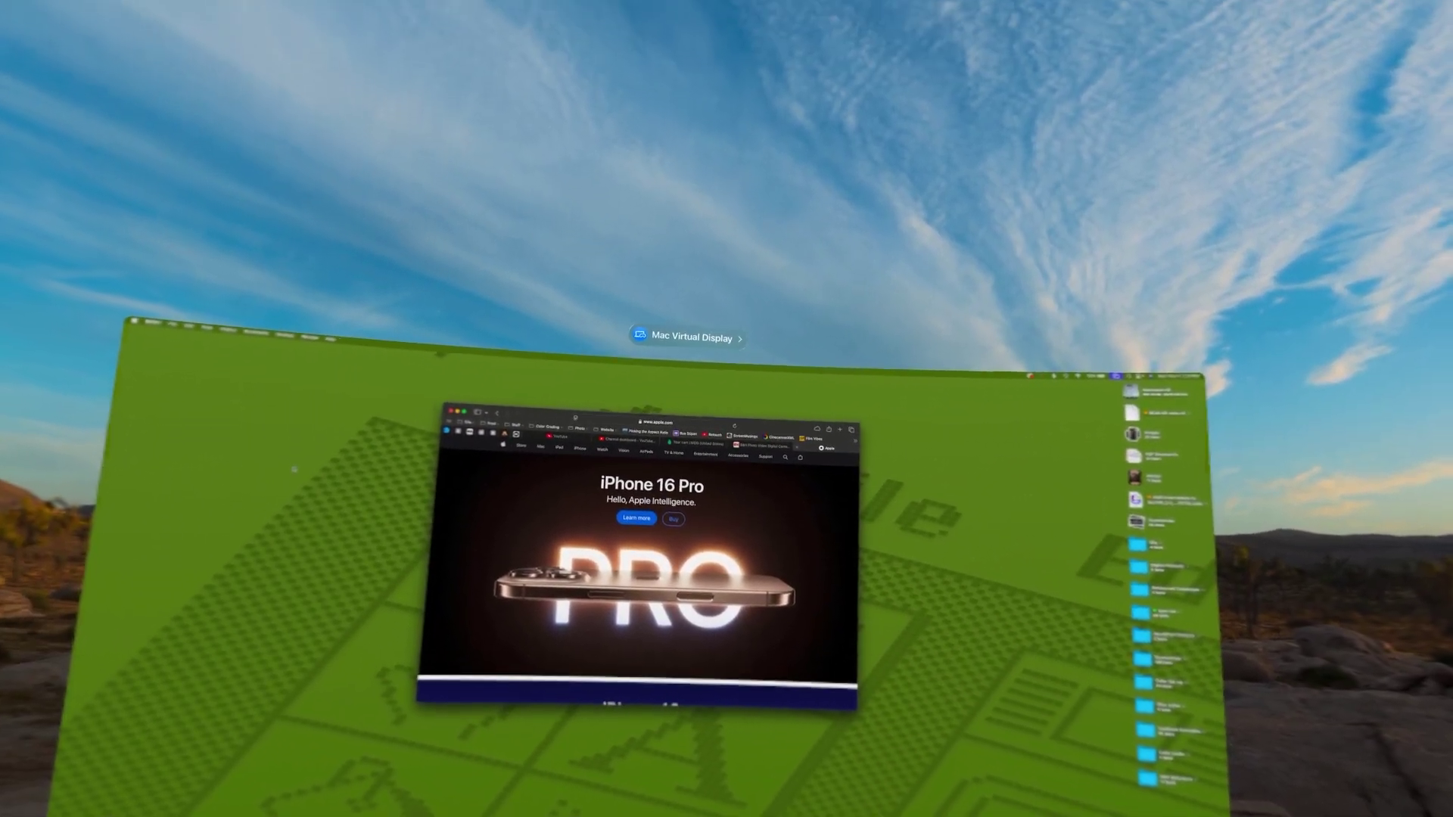
Open the Mac Virtual Display size options to pick Ultrawide.
{"action": "left_click", "coordinate": [687, 337]}
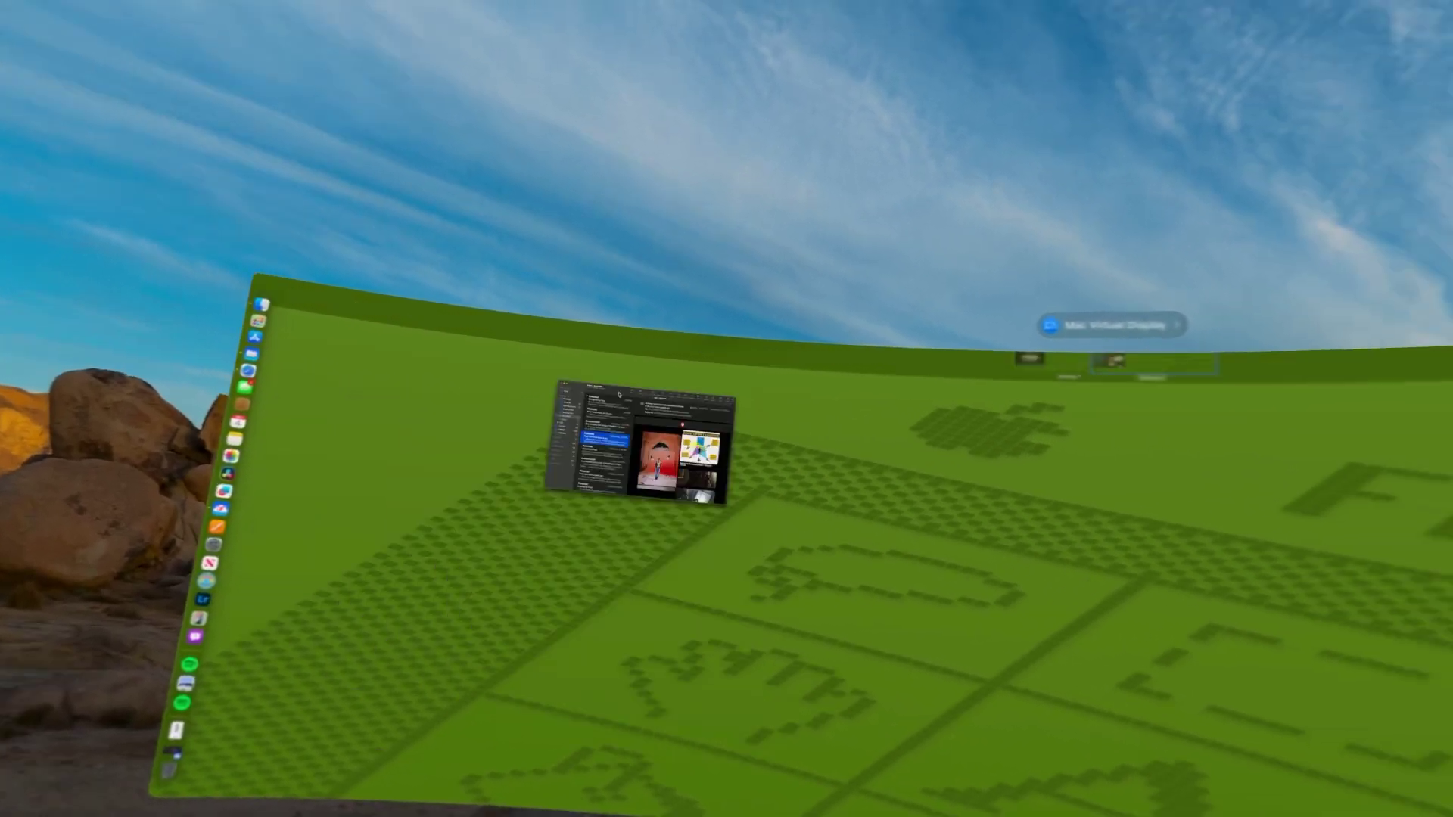
Move Mail onto Desktop 1 and drag Safari aside so the windows sit side by side.
{"action": "left_click_drag", "start_coordinate": [668, 426], "coordinate": [697, 401]}
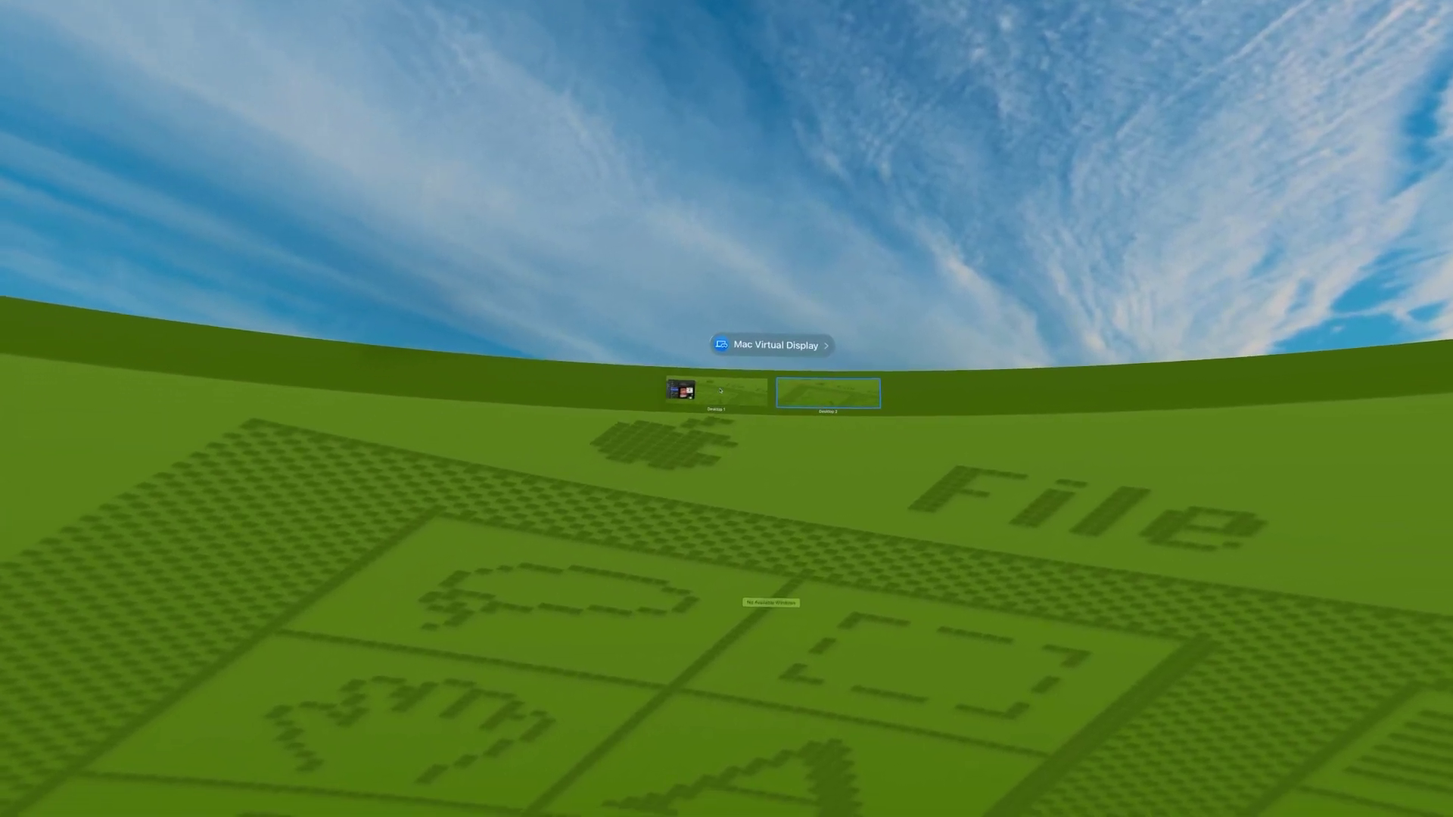
{"action": "left_click", "coordinate": [703, 396]}
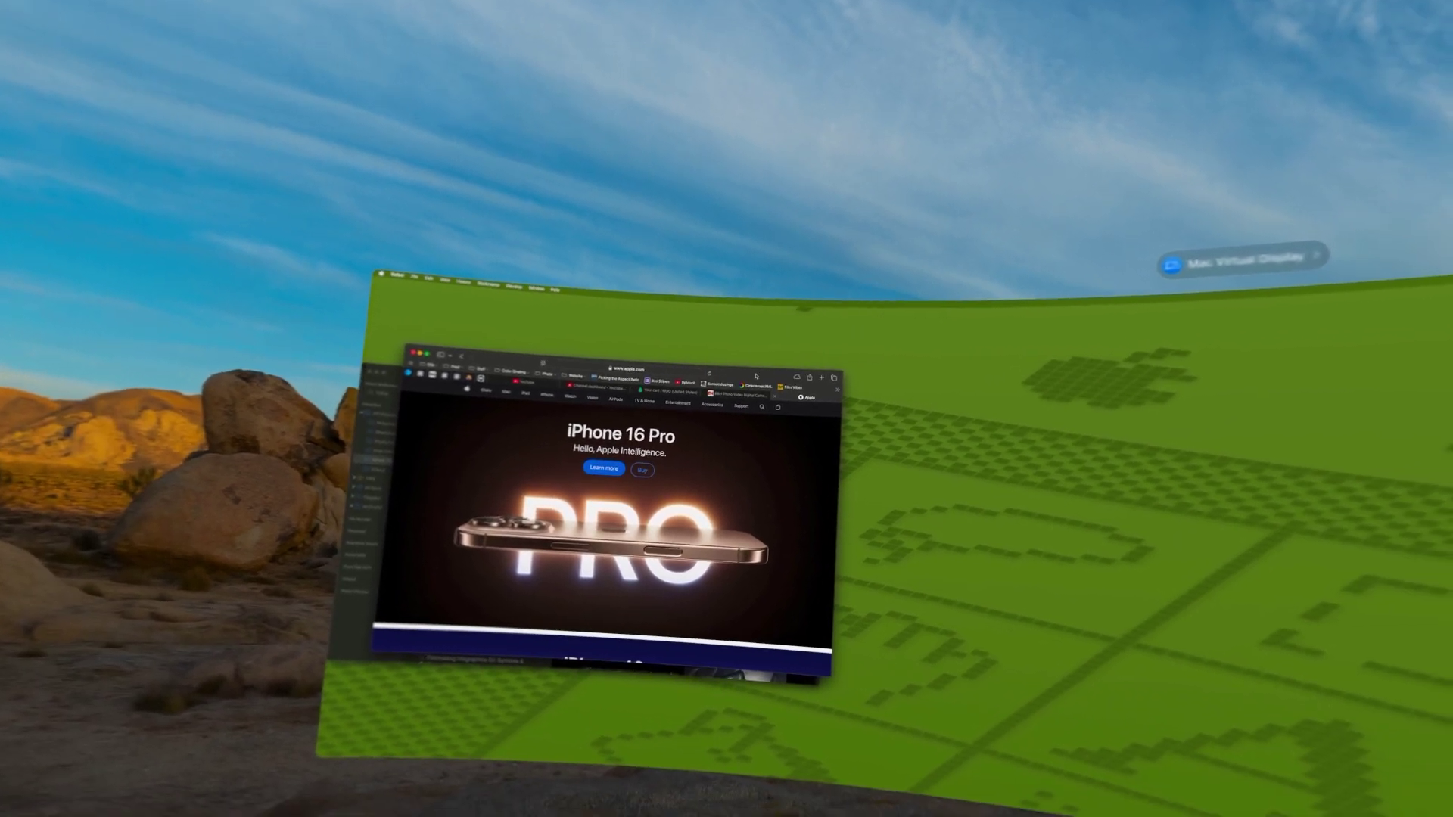
{"action": "left_click_drag", "start_coordinate": [762, 399], "coordinate": [1021, 379]}
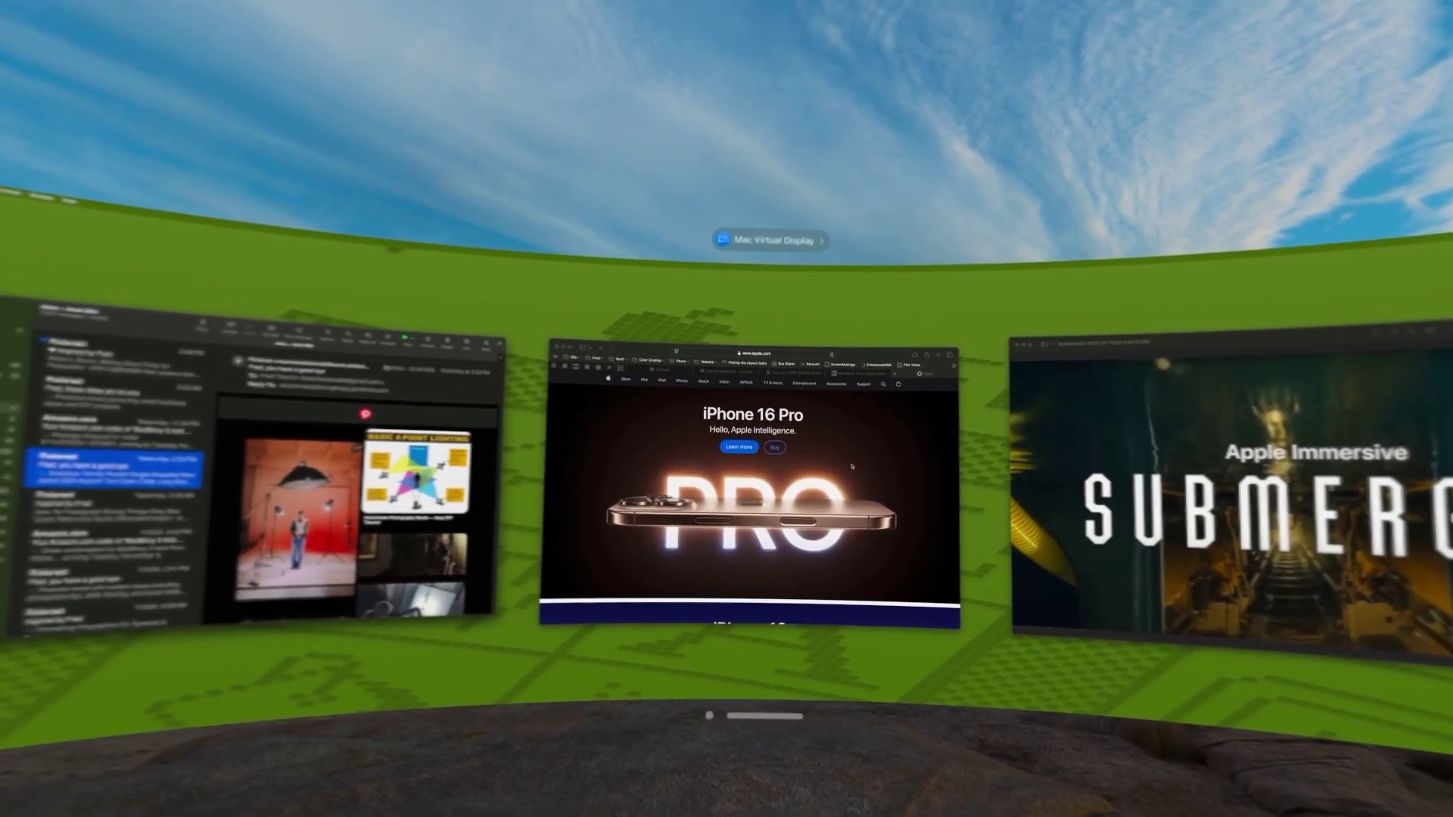
Leave Desktop 1's three windows and switch to the empty second desktop.
{"action": "key", "text": "f11"}
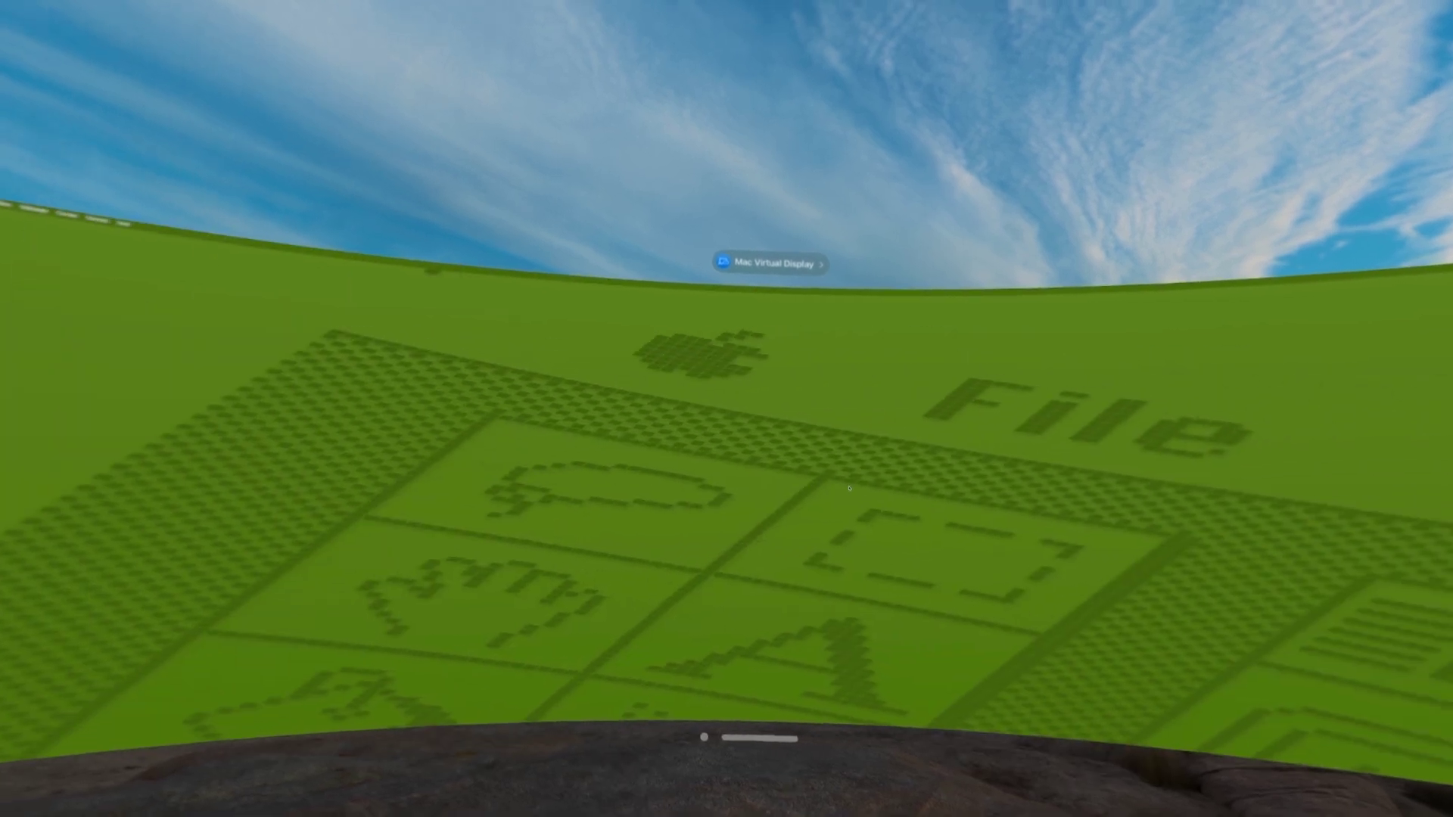
{"action": "key", "text": "ctrl+Up"}
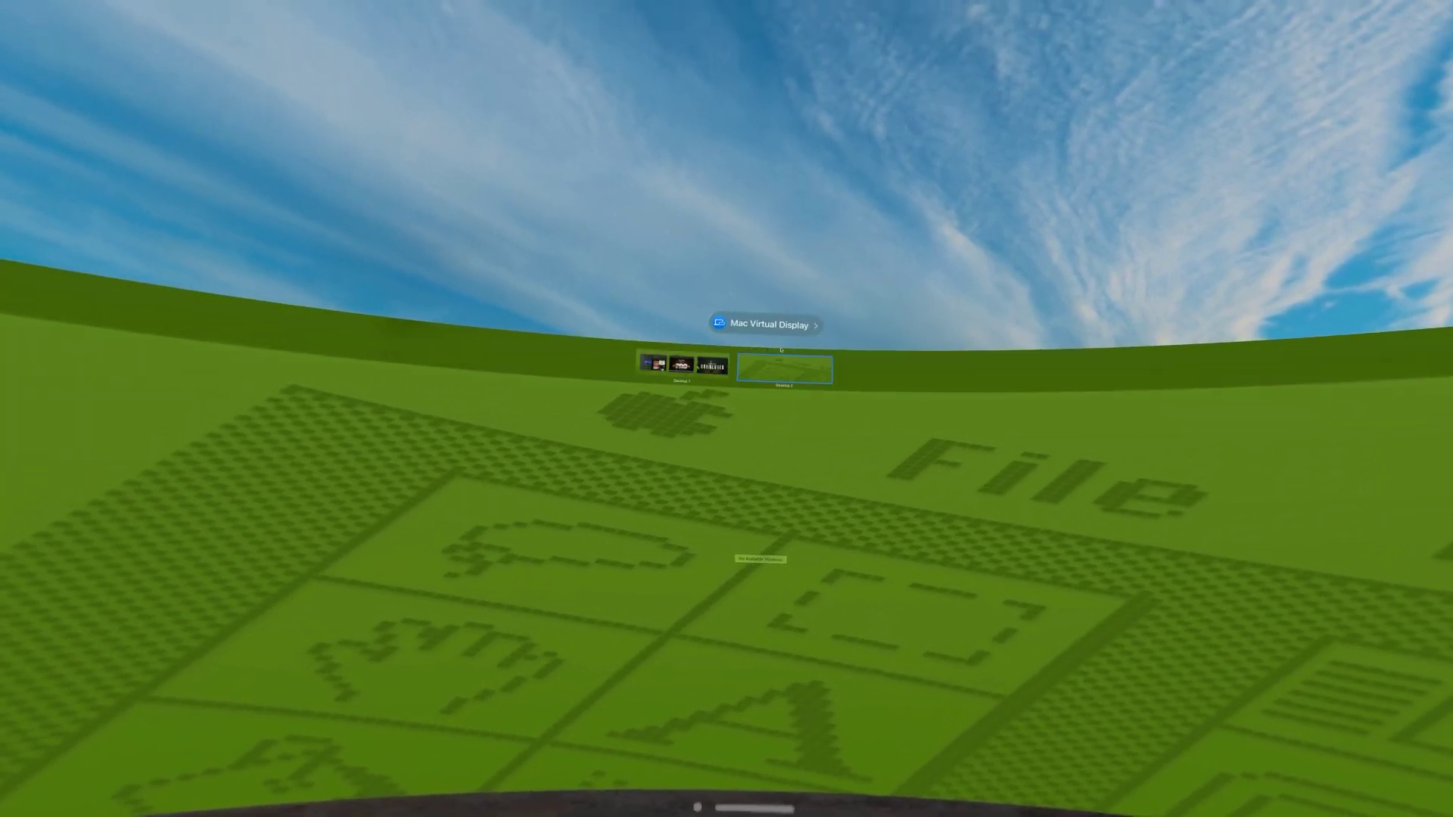
{"action": "mouse_move", "coordinate": [789, 378]}
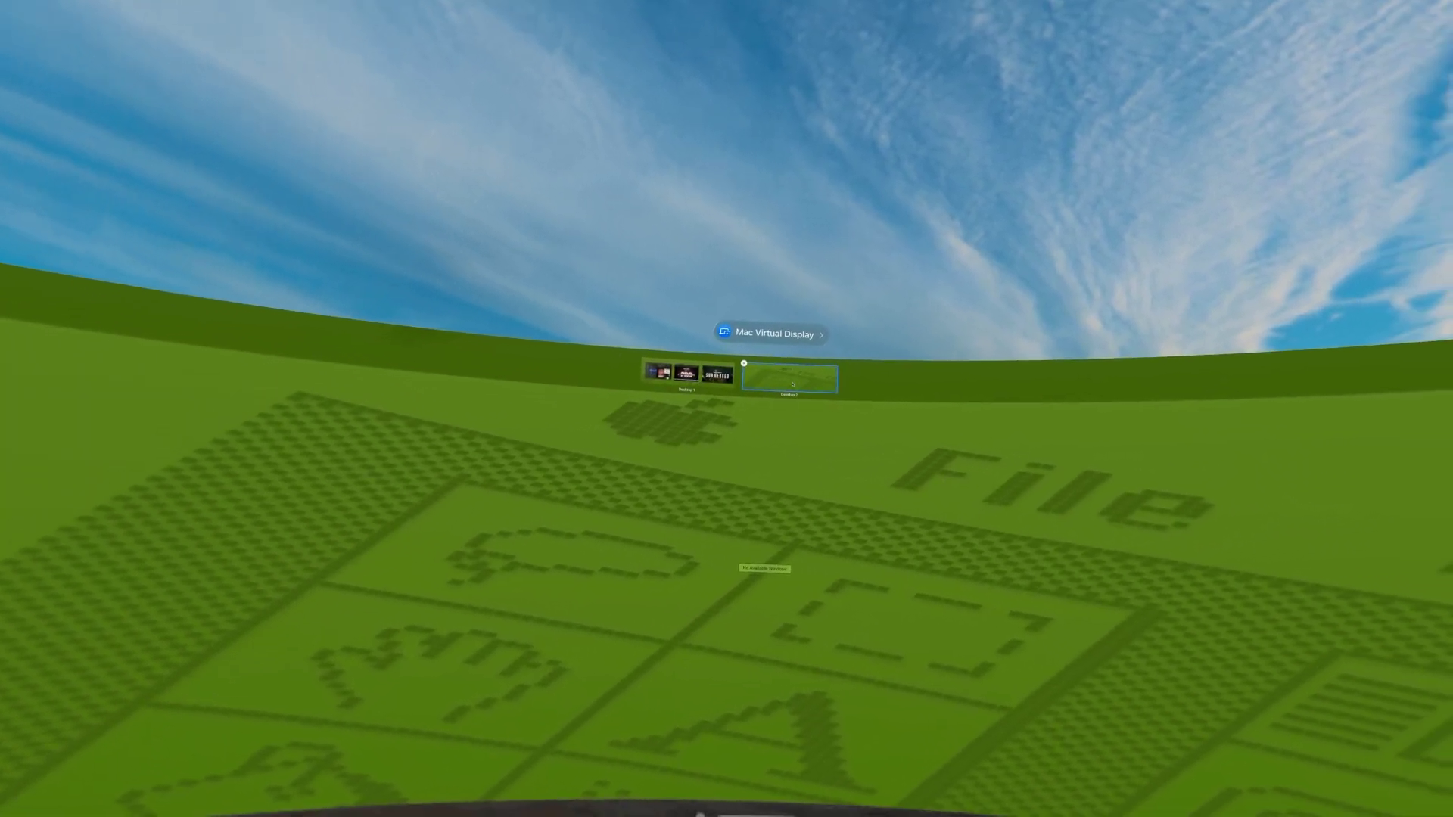
{"action": "left_click", "coordinate": [774, 355]}
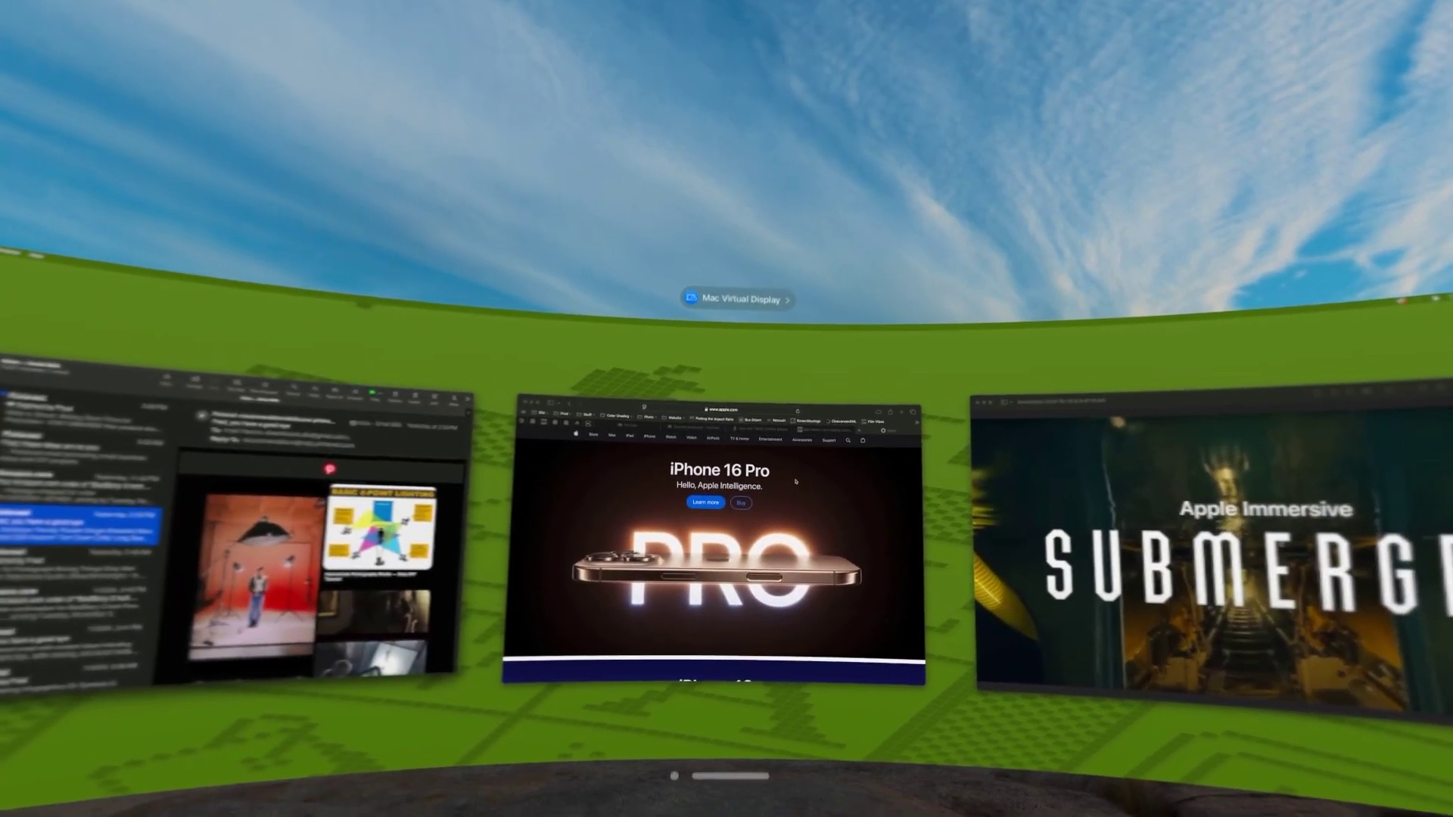
{"action": "key", "text": "F11"}
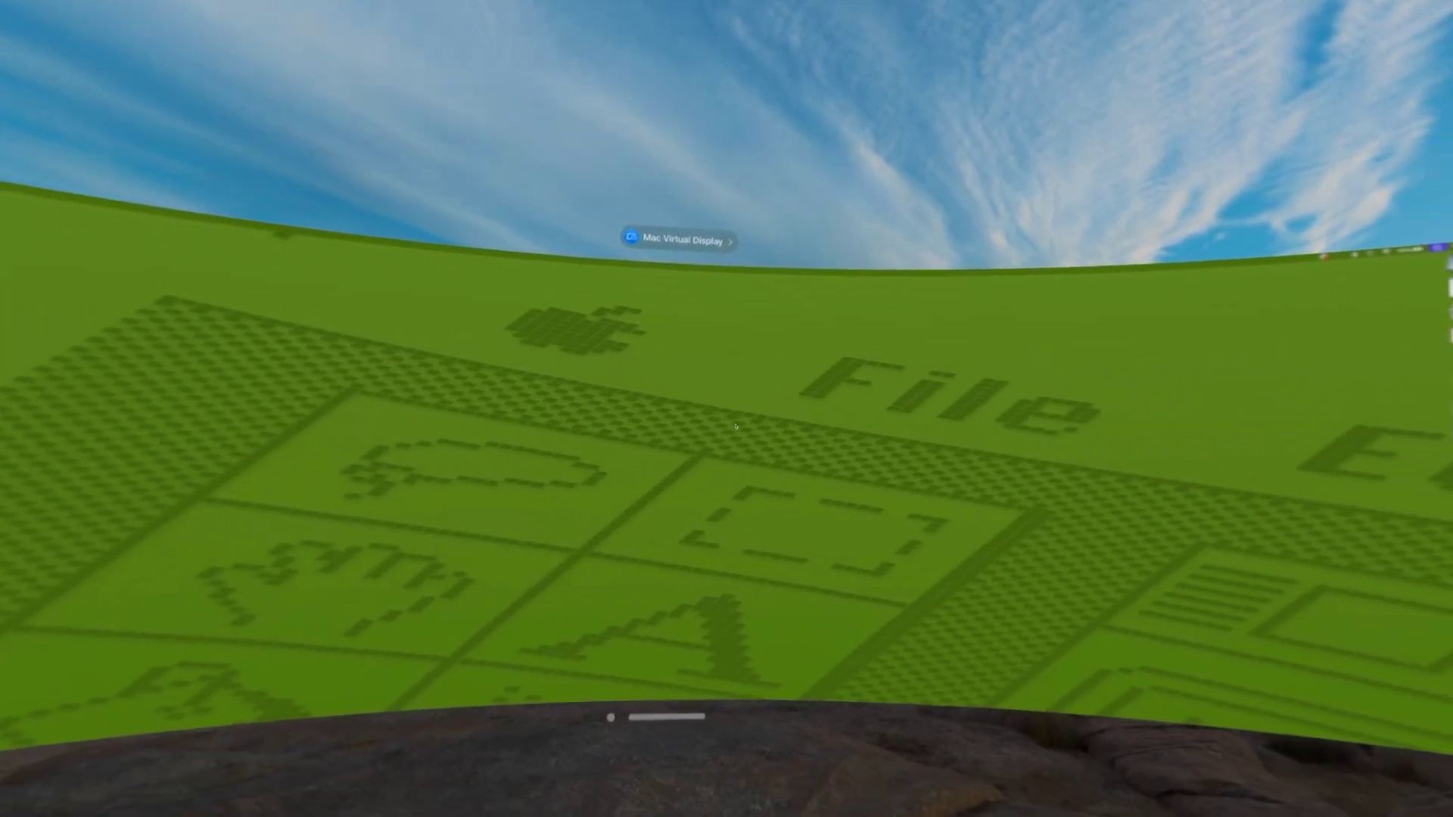